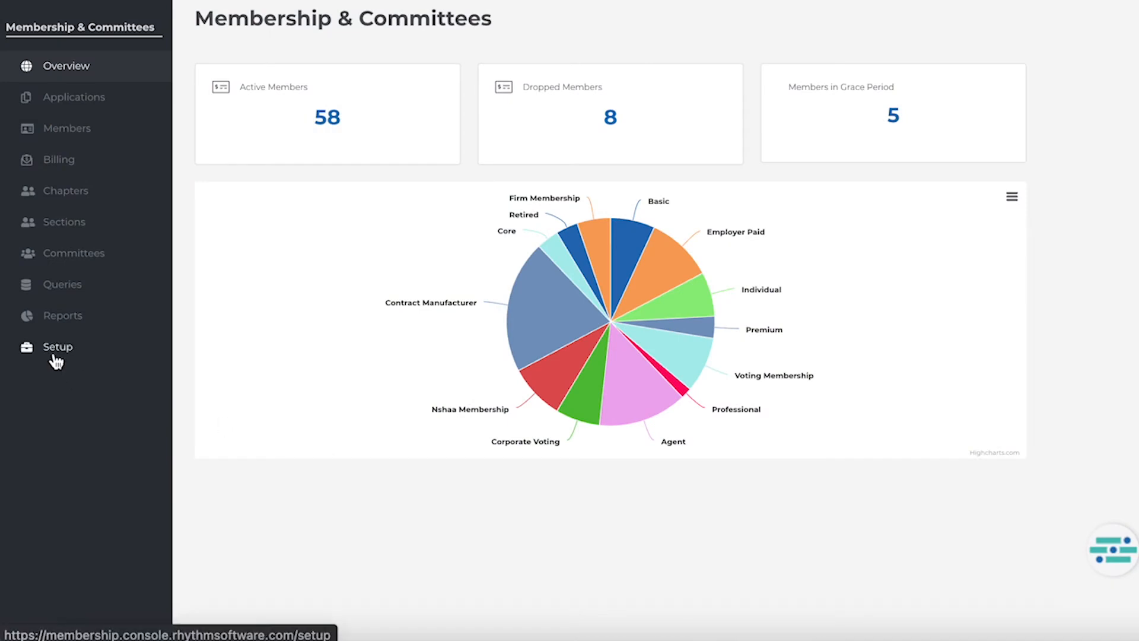
# - Open the Membership Renewals billing template for editing in the membership setup
pyautogui.click(57, 360)
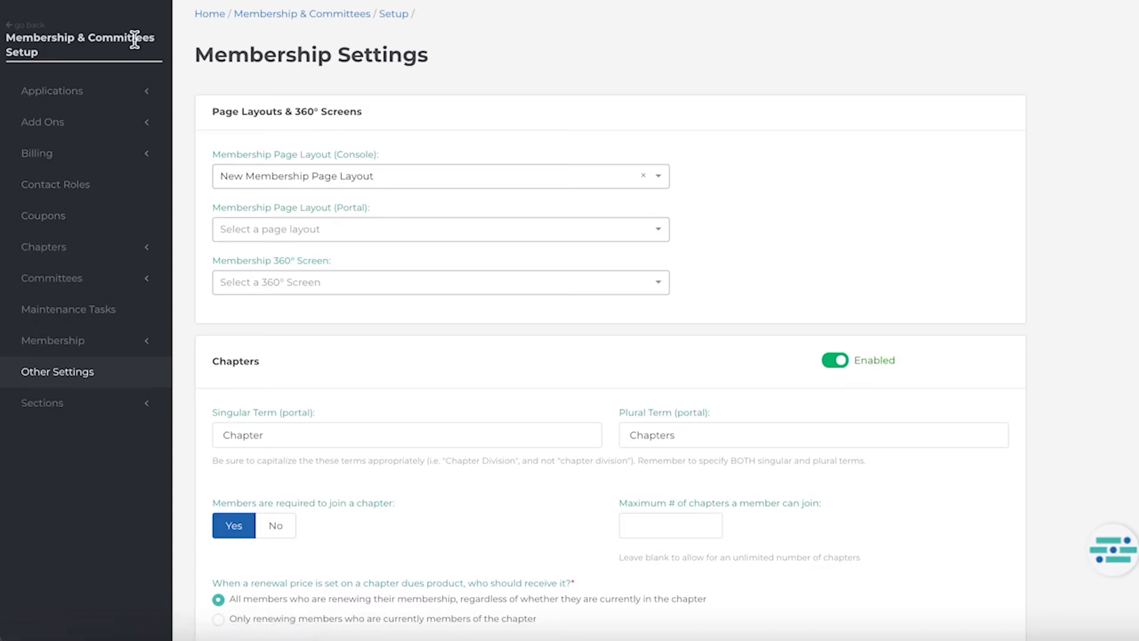
pyautogui.click(153, 155)
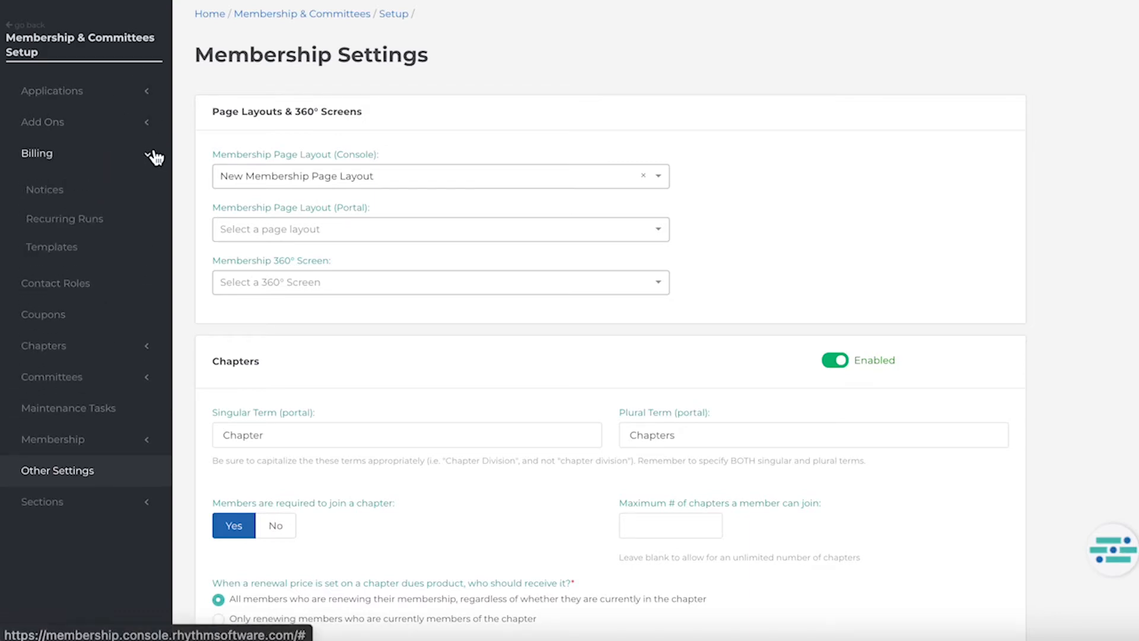
pyautogui.click(83, 255)
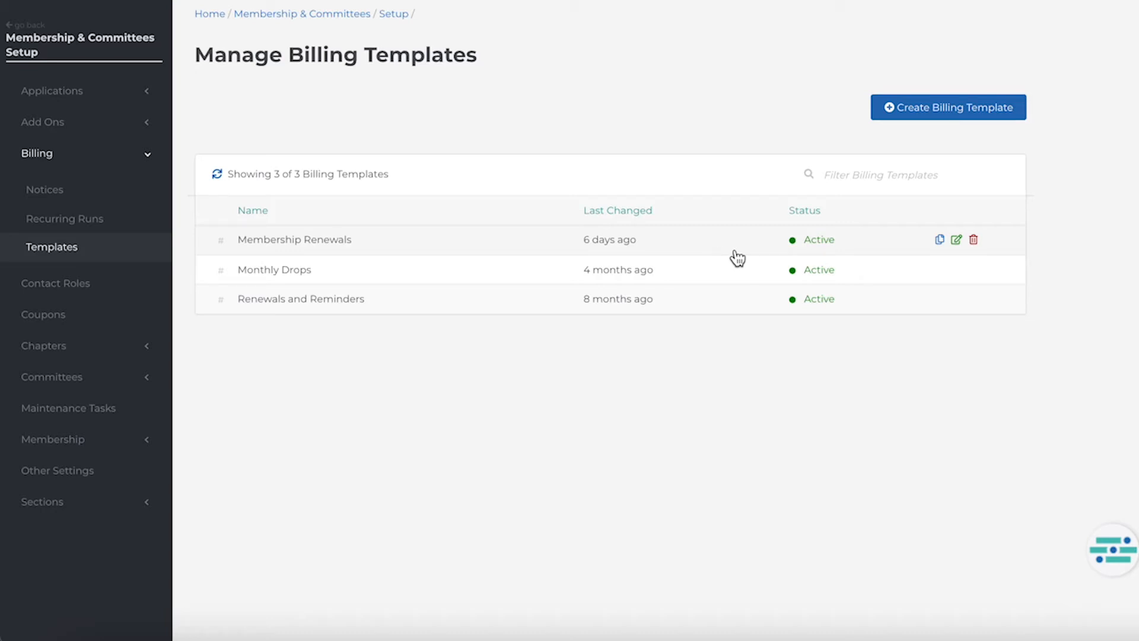
pyautogui.click(957, 240)
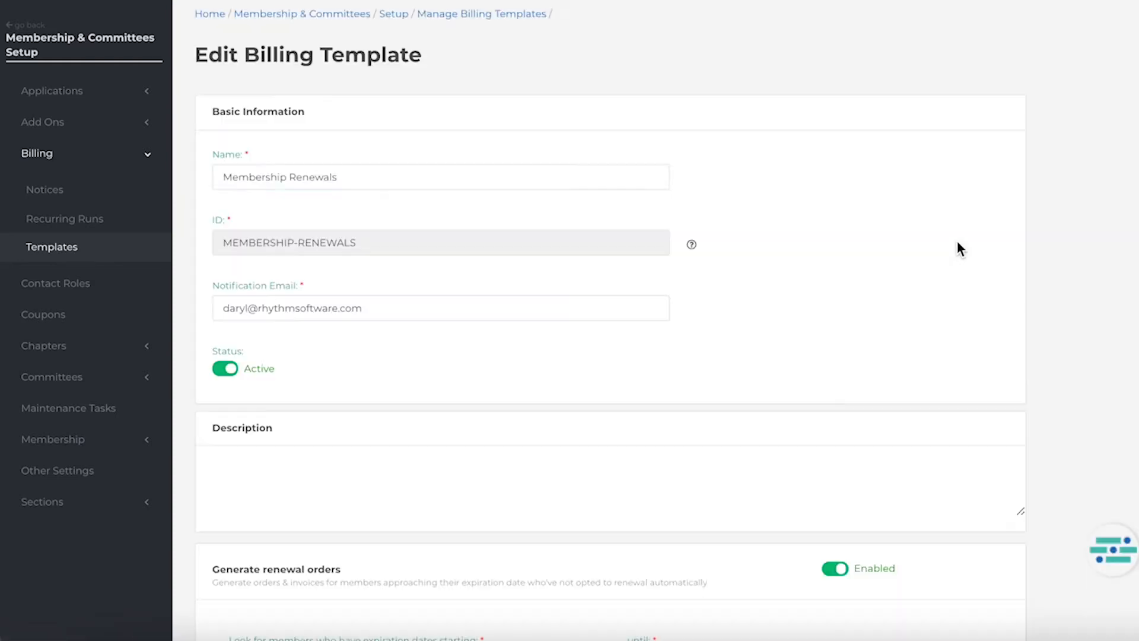
# - Use Renewal Notice as the renewal orders' billing notice, keep pro forma orders and invoices enabled, and save the template
pyautogui.scroll(-3, 957, 242)
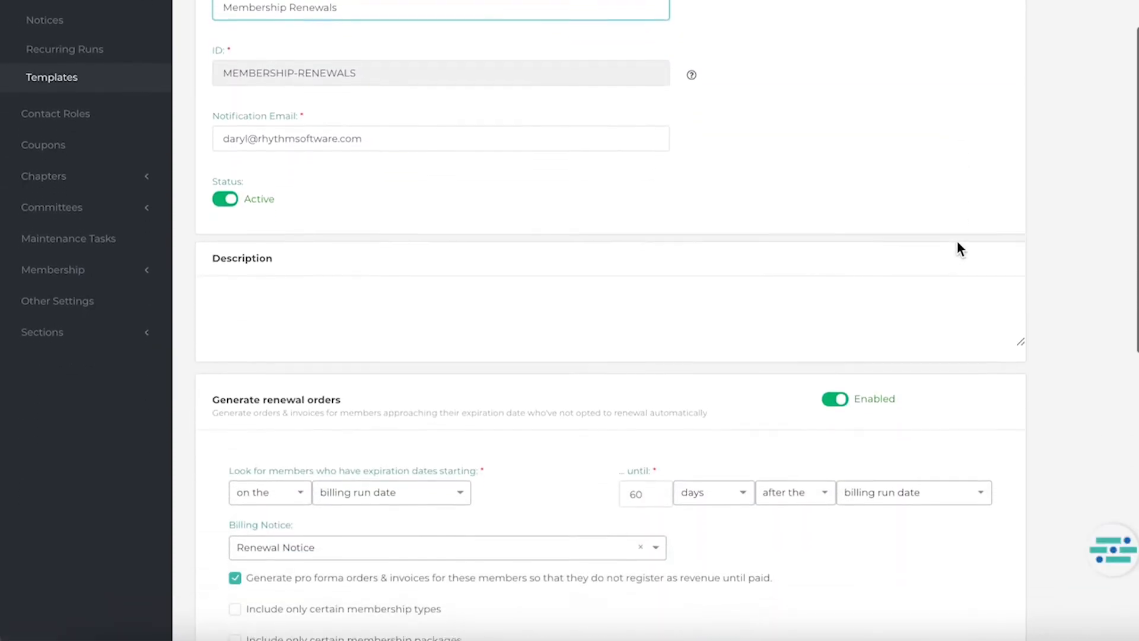
pyautogui.scroll(-4, 957, 243)
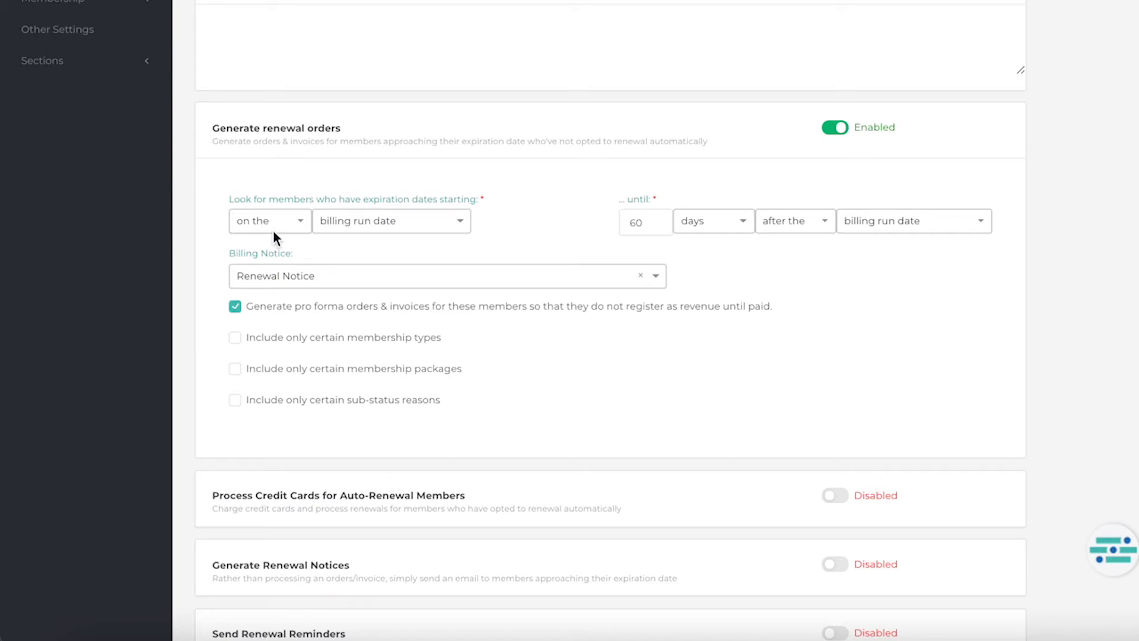
pyautogui.click(661, 285)
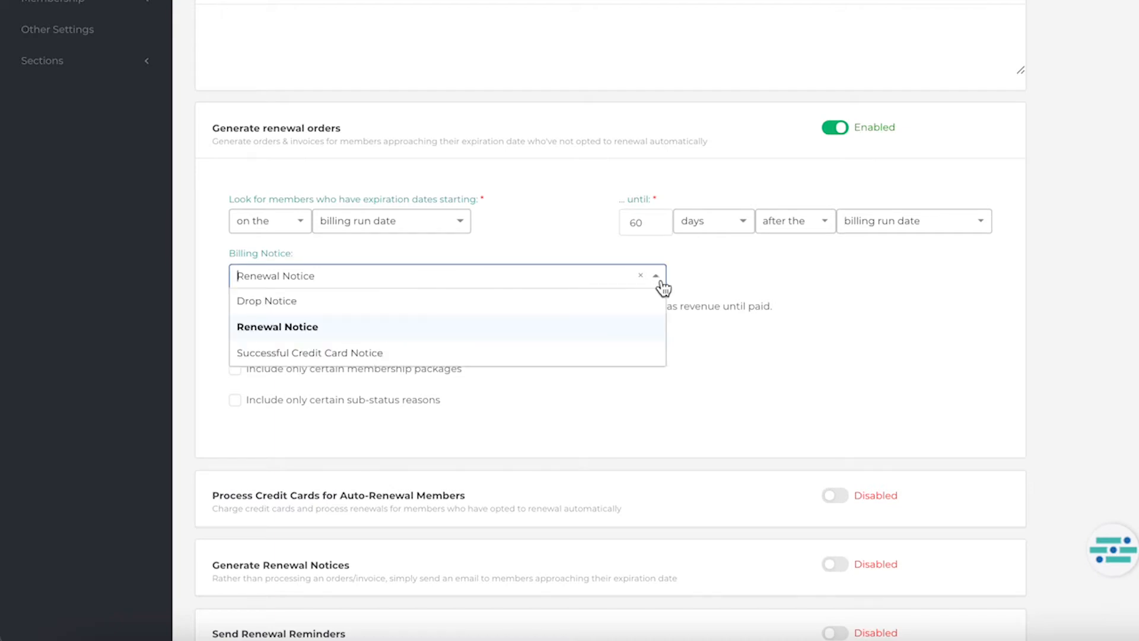
pyautogui.click(509, 328)
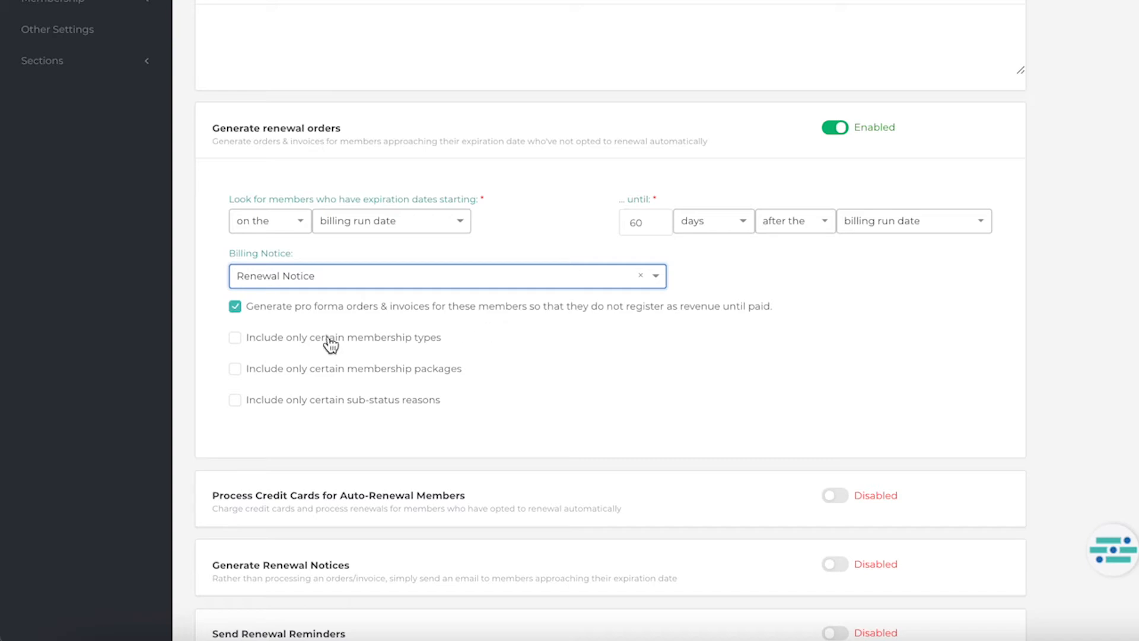
pyautogui.doubleClick(236, 307)
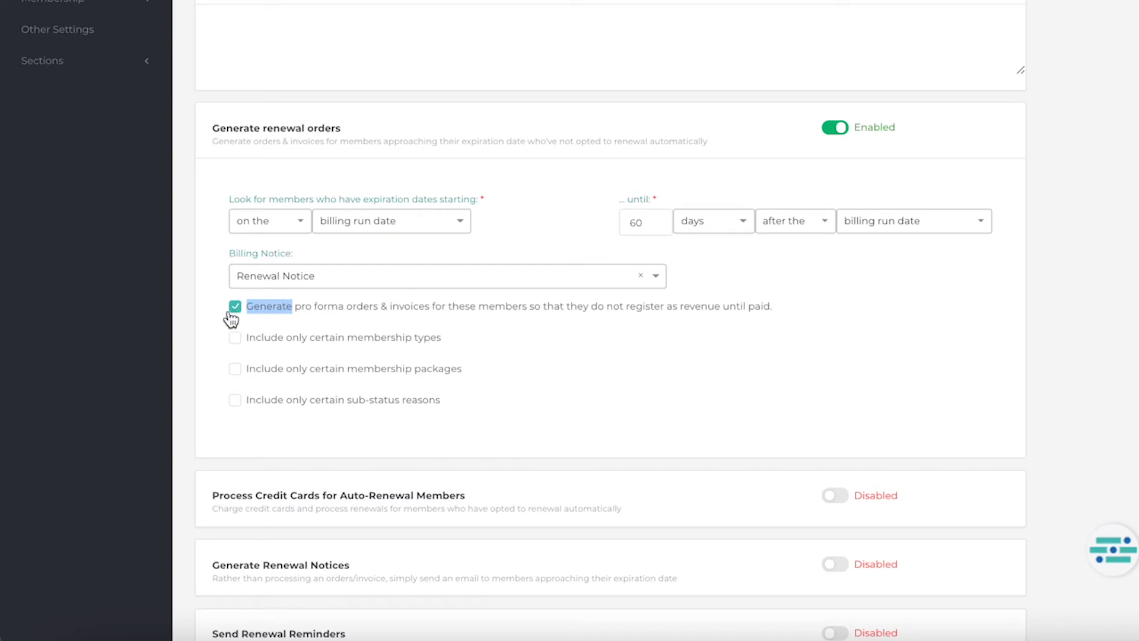
pyautogui.click(223, 317)
pyautogui.scroll(-5, 222, 317)
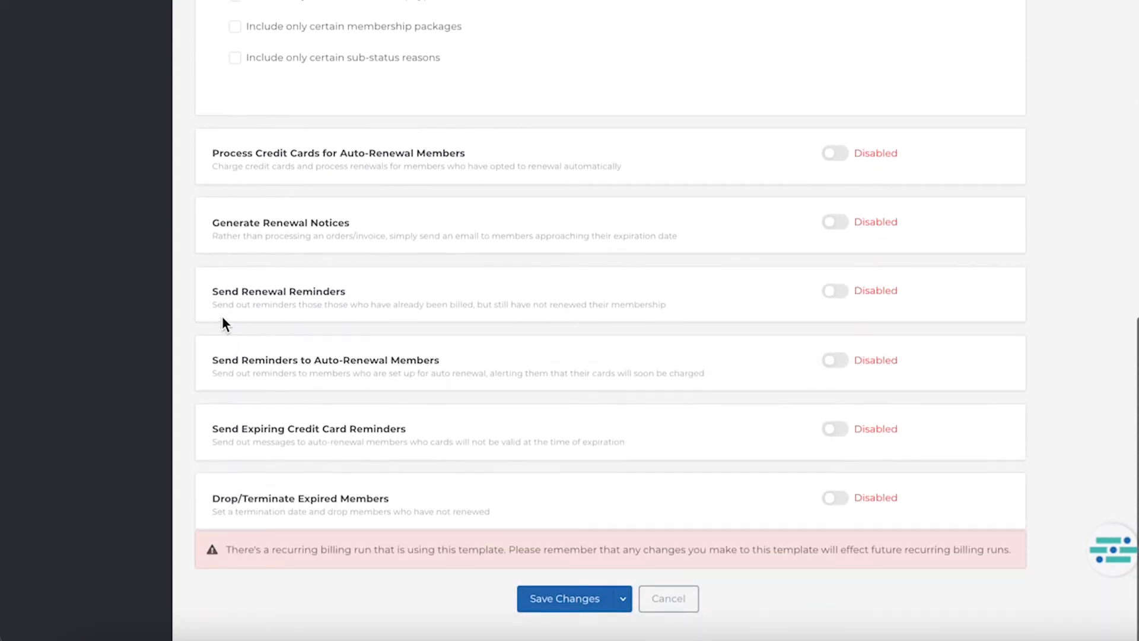
pyautogui.click(550, 600)
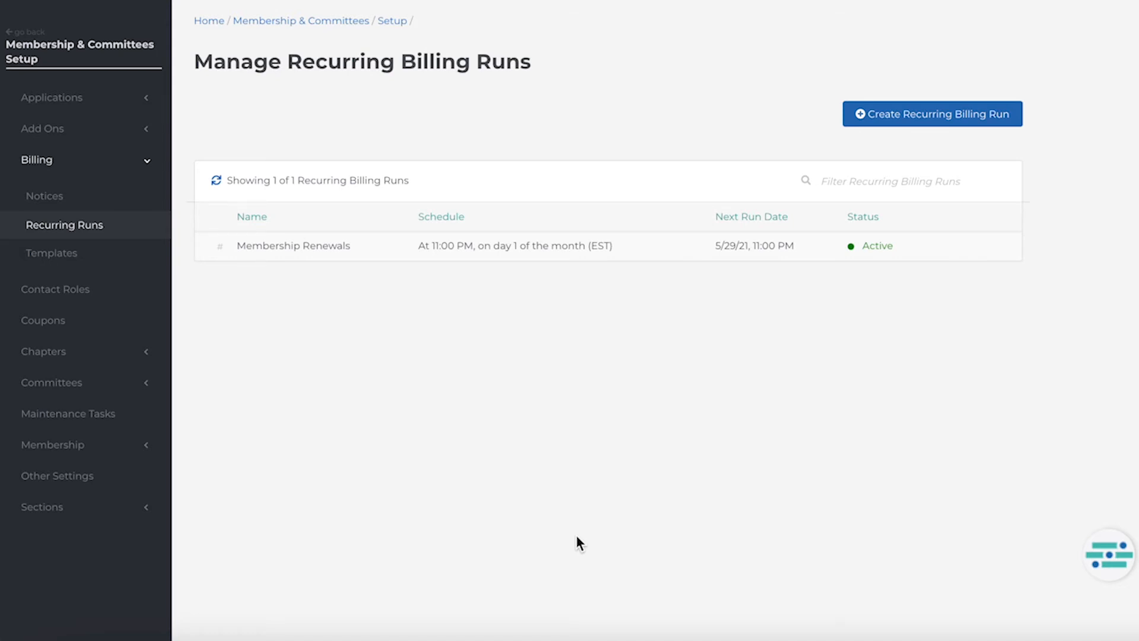
# - Create a recurring billing run named Member Renewals that uses the Membership Renewals billing template
pyautogui.click(971, 117)
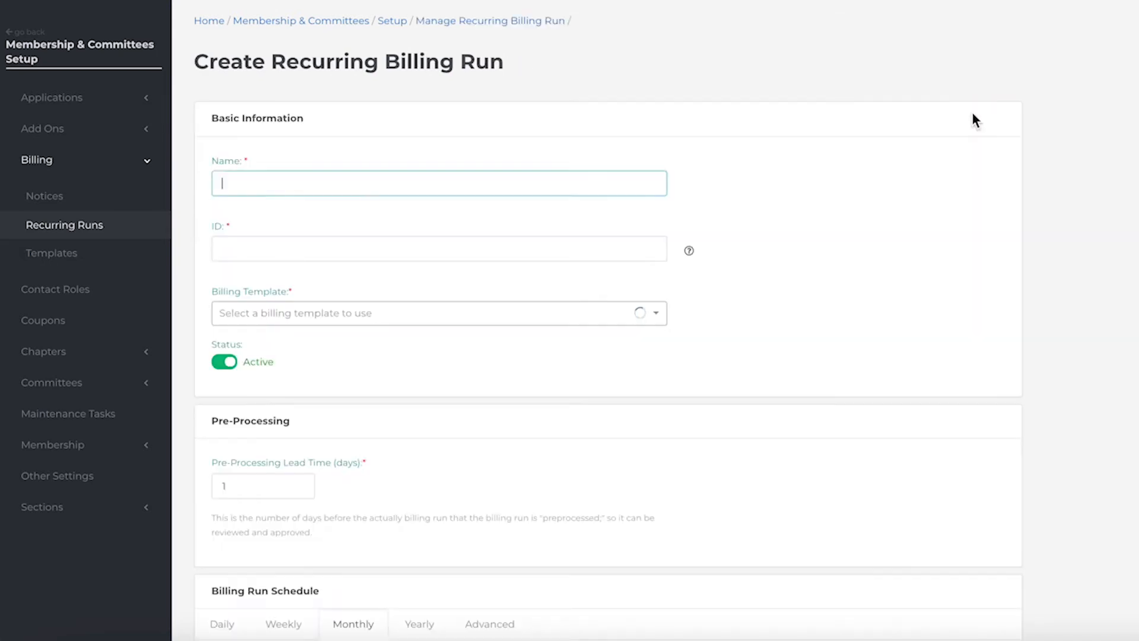
pyautogui.write('M')
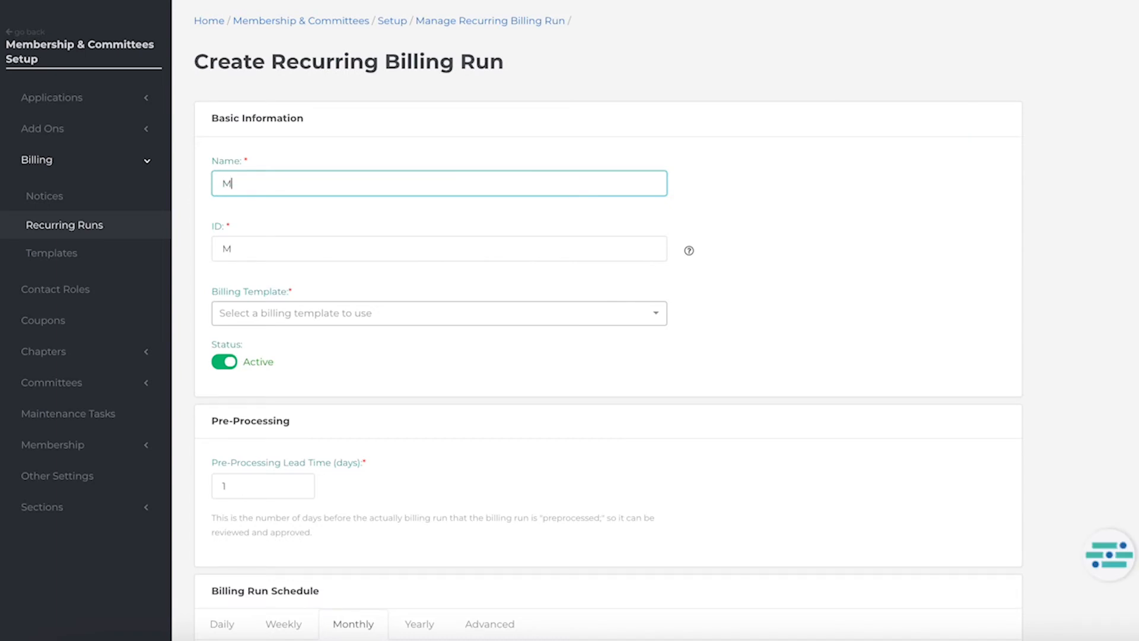
pyautogui.write('ember')
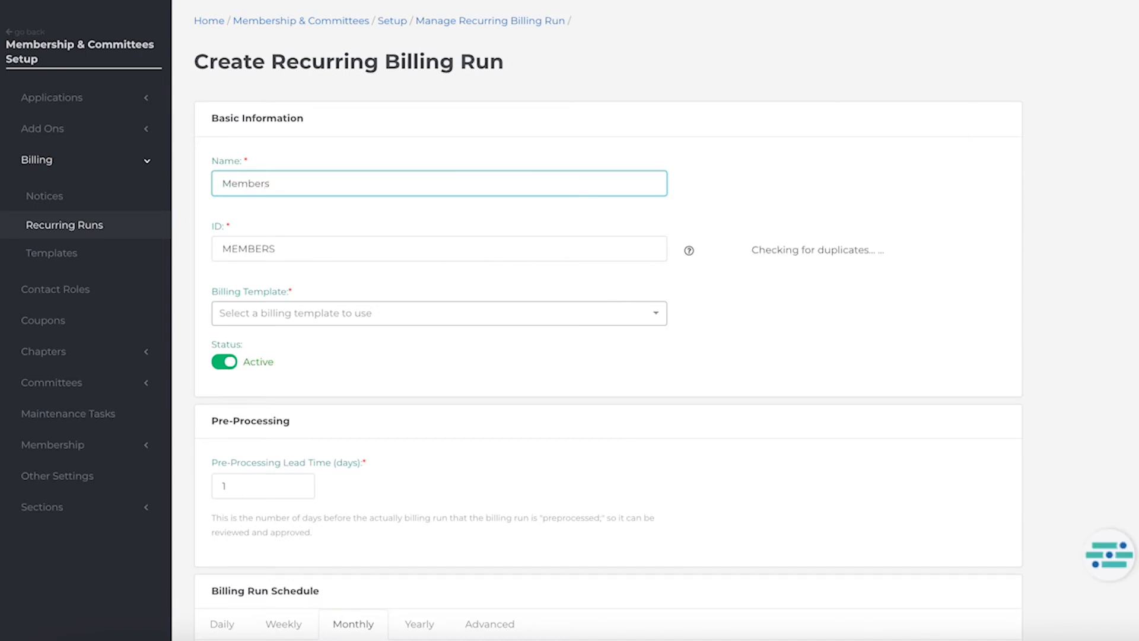
pyautogui.write(' Renewals')
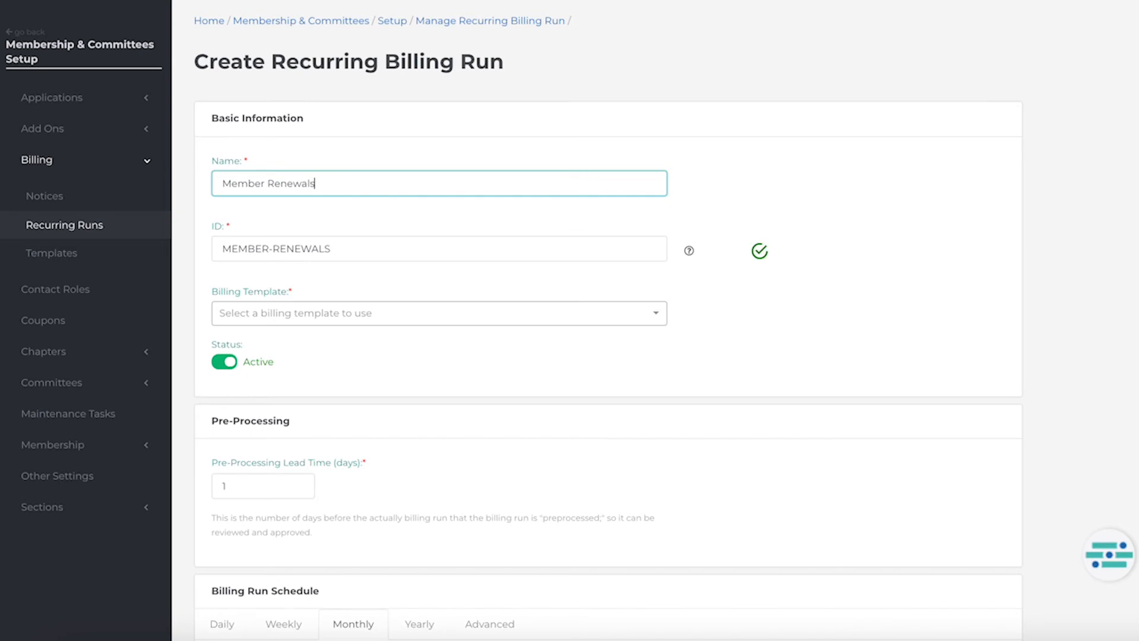
pyautogui.click(645, 308)
pyautogui.click(529, 340)
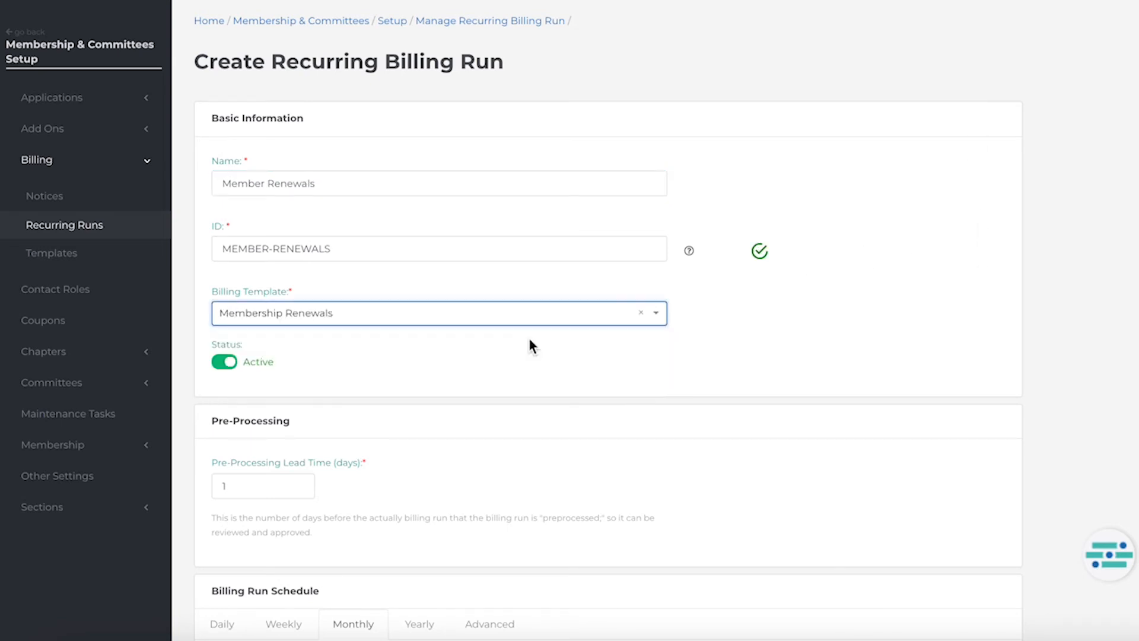
# - Set the recurring billing run's pre-processing lead time to 3 days
pyautogui.scroll(-3, 530, 343)
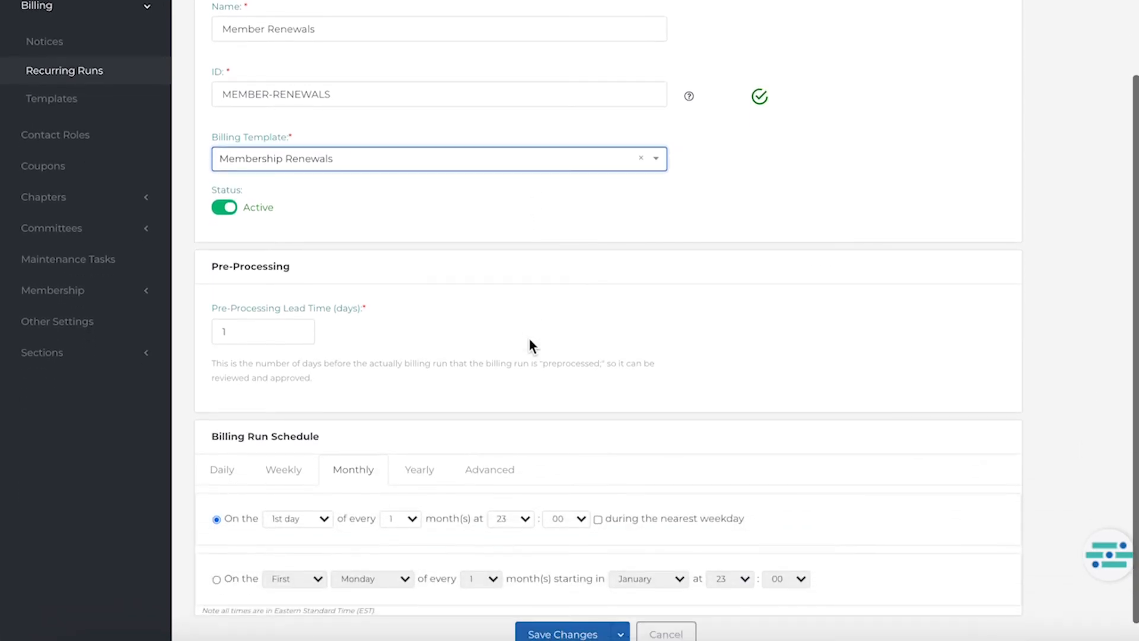
pyautogui.click(275, 329)
pyautogui.press('BackSpace')
pyautogui.write('3')
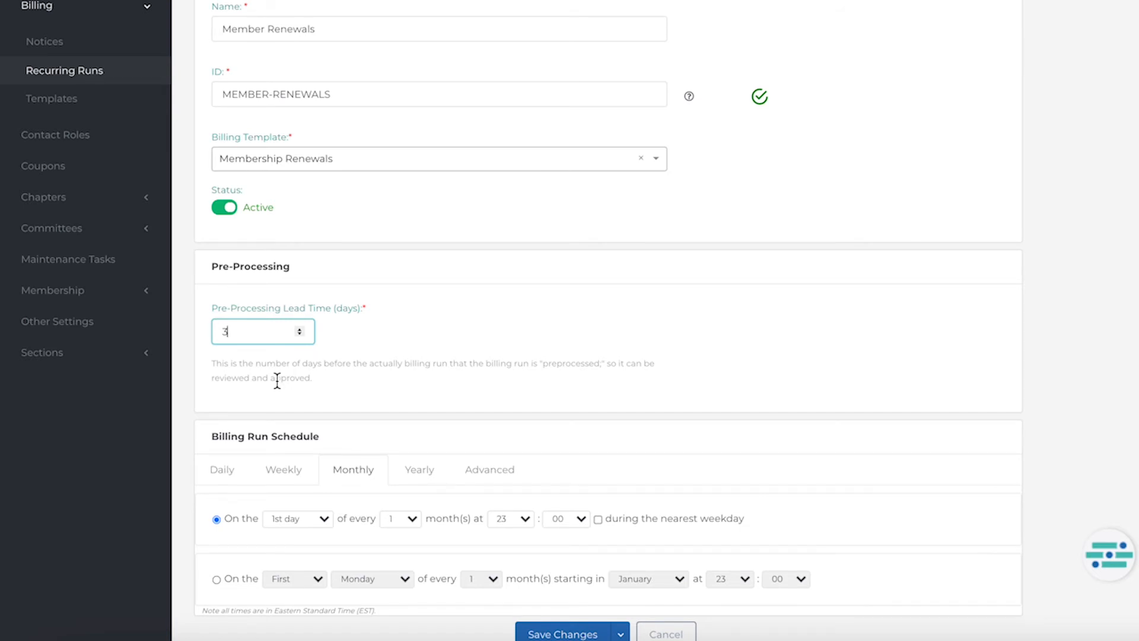
pyautogui.scroll(-1, 277, 380)
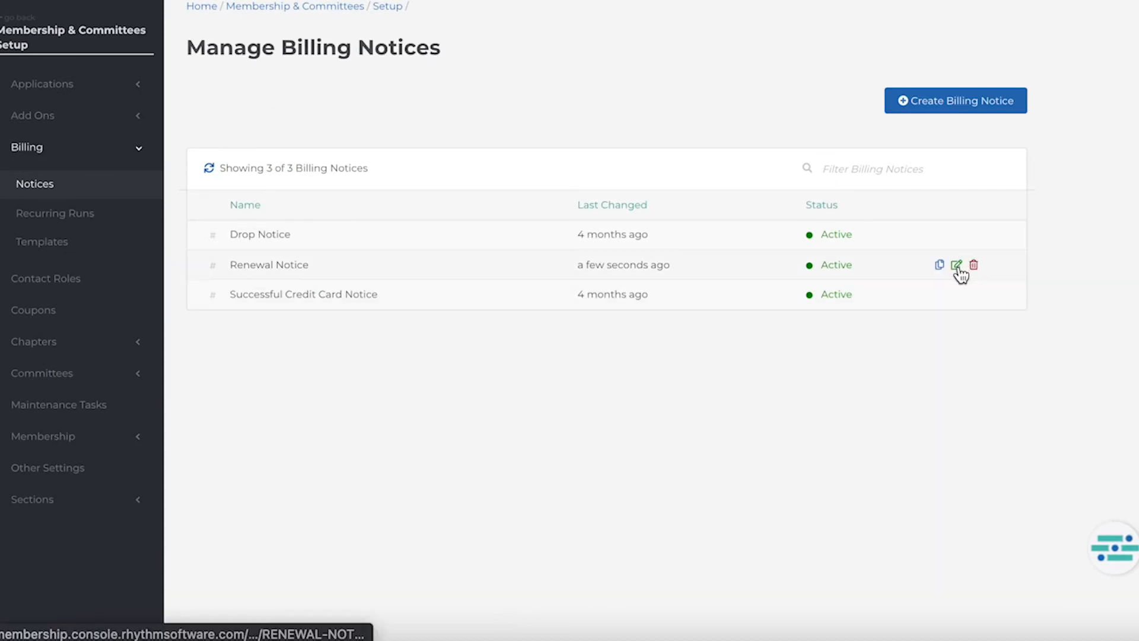
# - Edit the Renewal Notice billing notice and enter "It's time to renew your membership to FAA!" as its message body
pyautogui.click(956, 266)
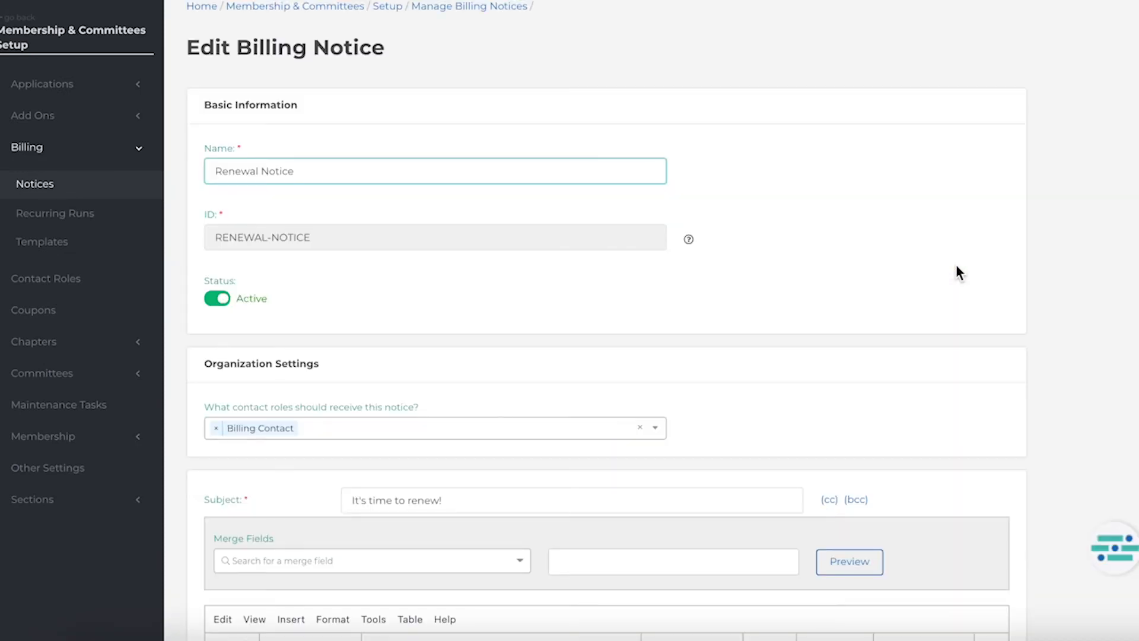
pyautogui.scroll(-2, 956, 267)
pyautogui.scroll(-5, 956, 265)
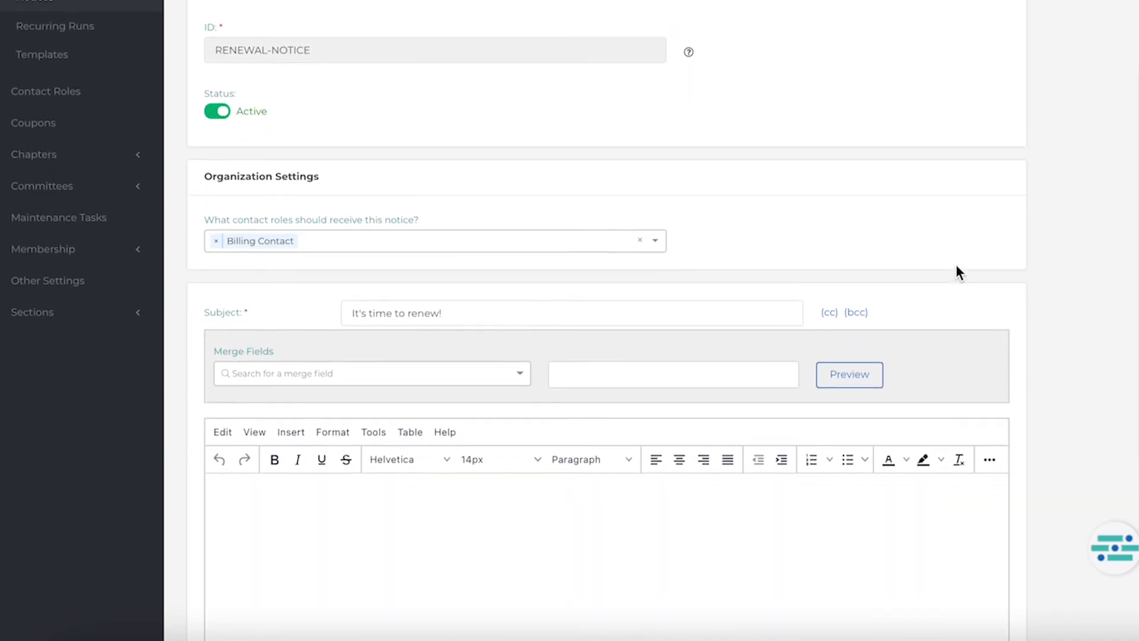
pyautogui.click(667, 376)
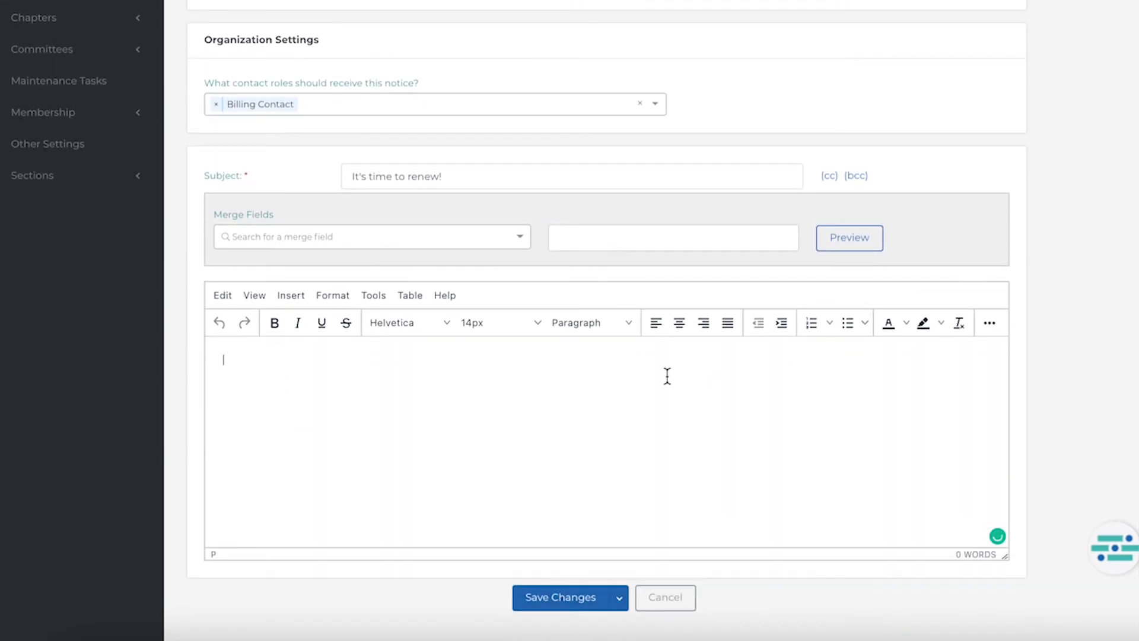
pyautogui.write("It's time to renew your membership to FAA!")
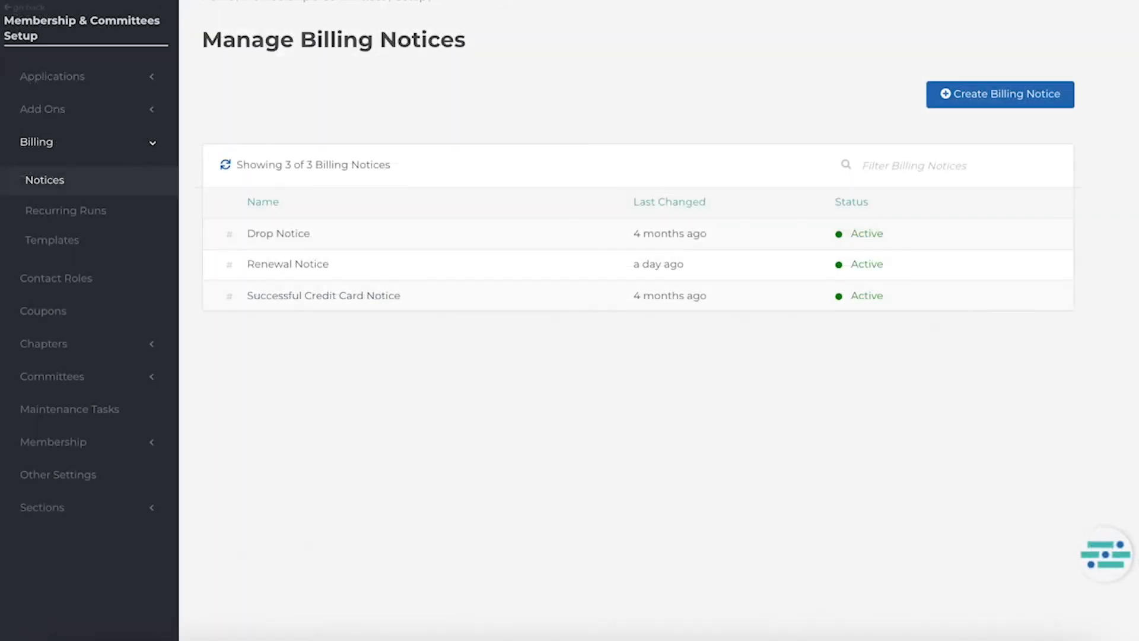
# - Start a new membership billing run from the Membership Renewals template with Generate Renewal Orders as its only action
pyautogui.click(28, 9)
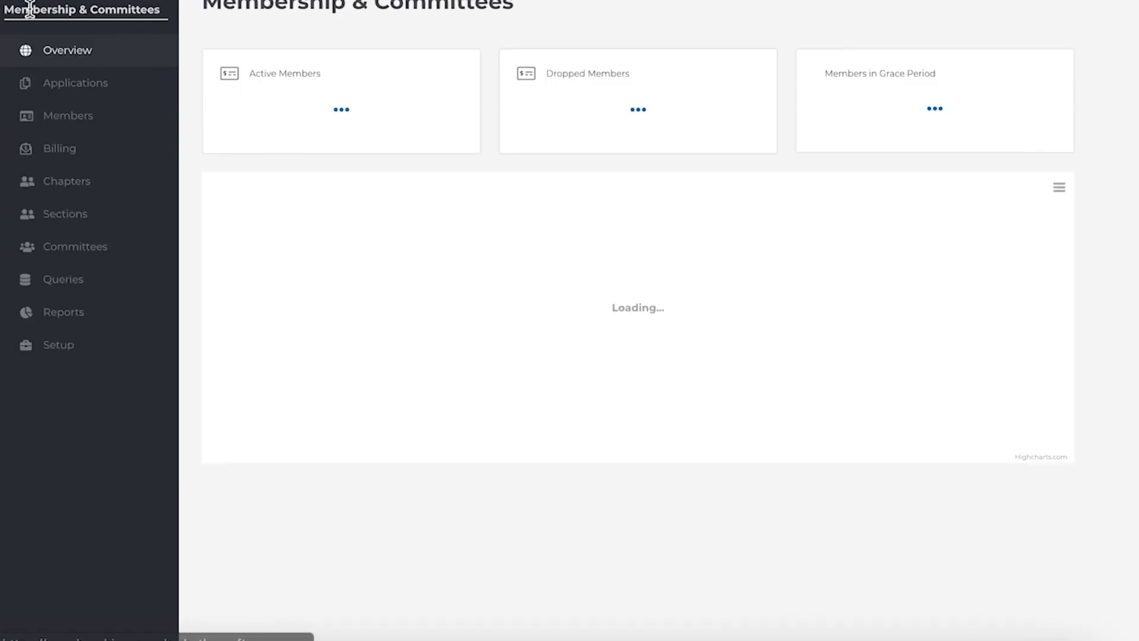
pyautogui.click(85, 152)
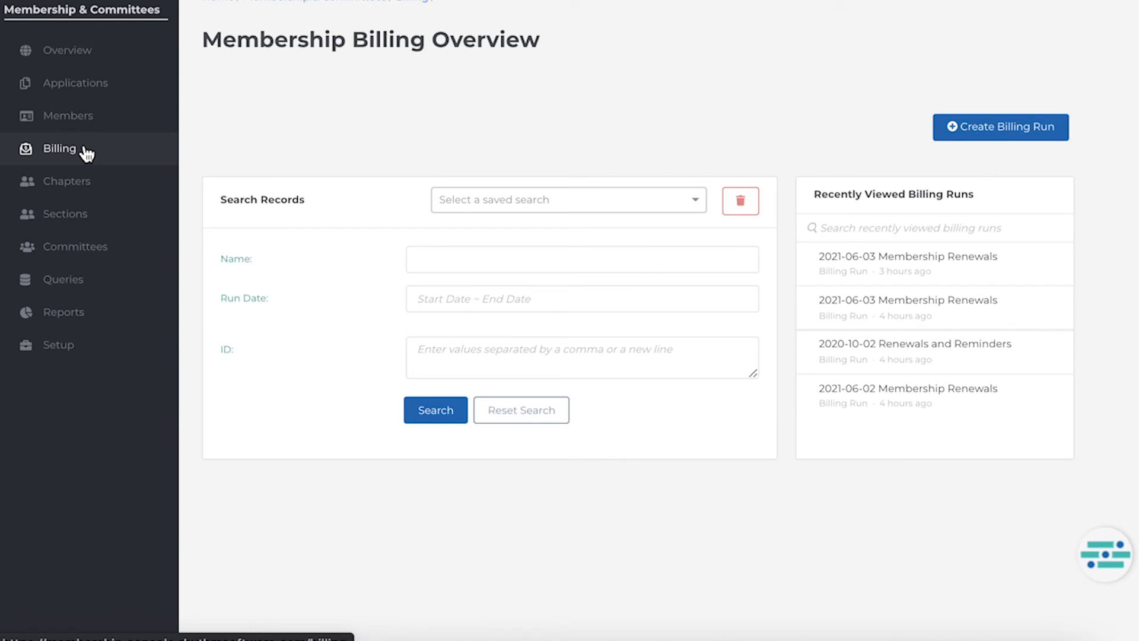
pyautogui.click(1048, 132)
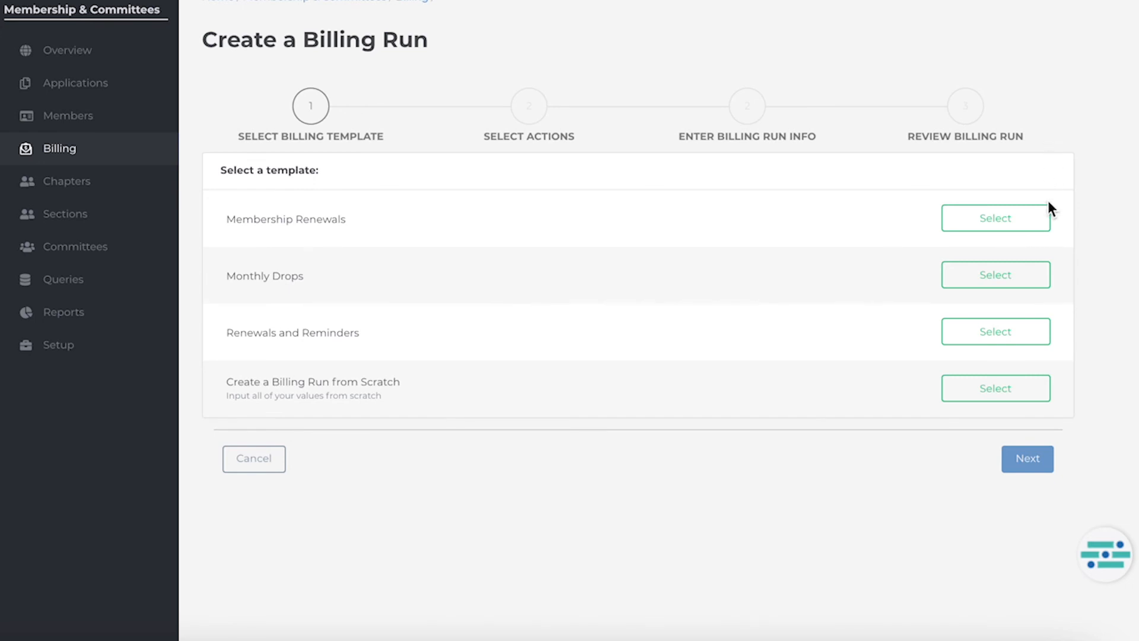
pyautogui.click(1048, 224)
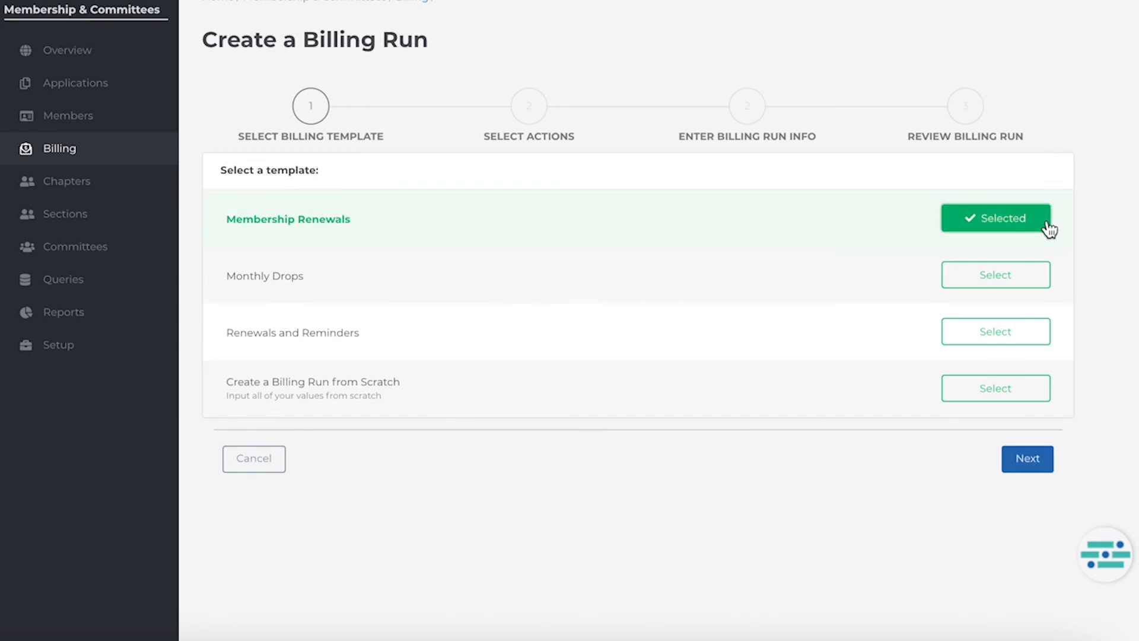
pyautogui.click(1040, 464)
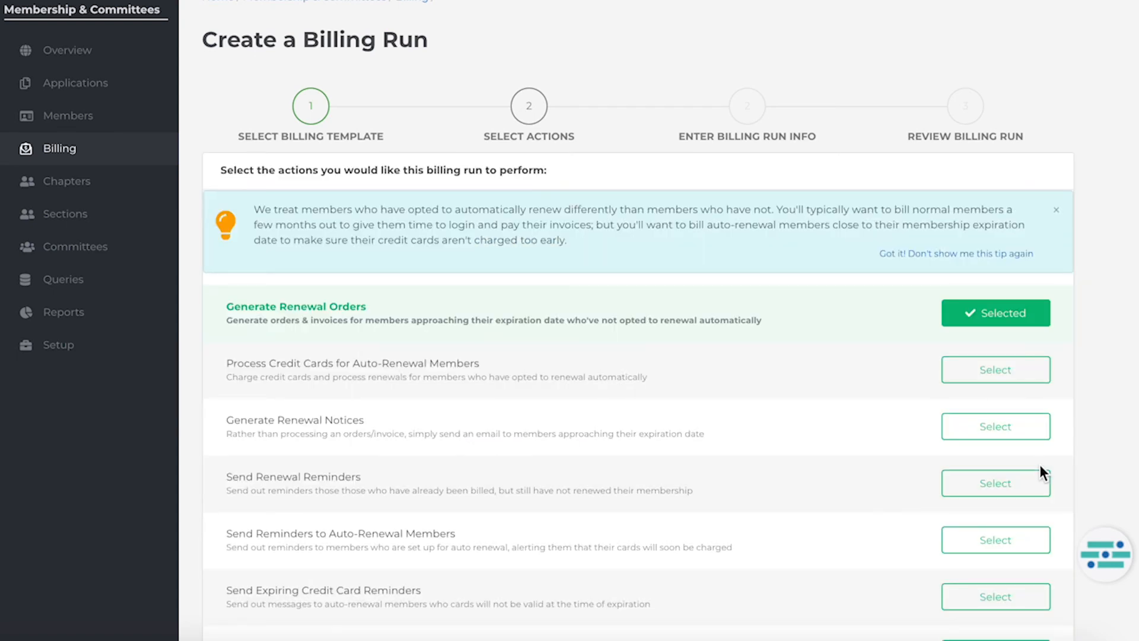
pyautogui.scroll(-2, 1043, 473)
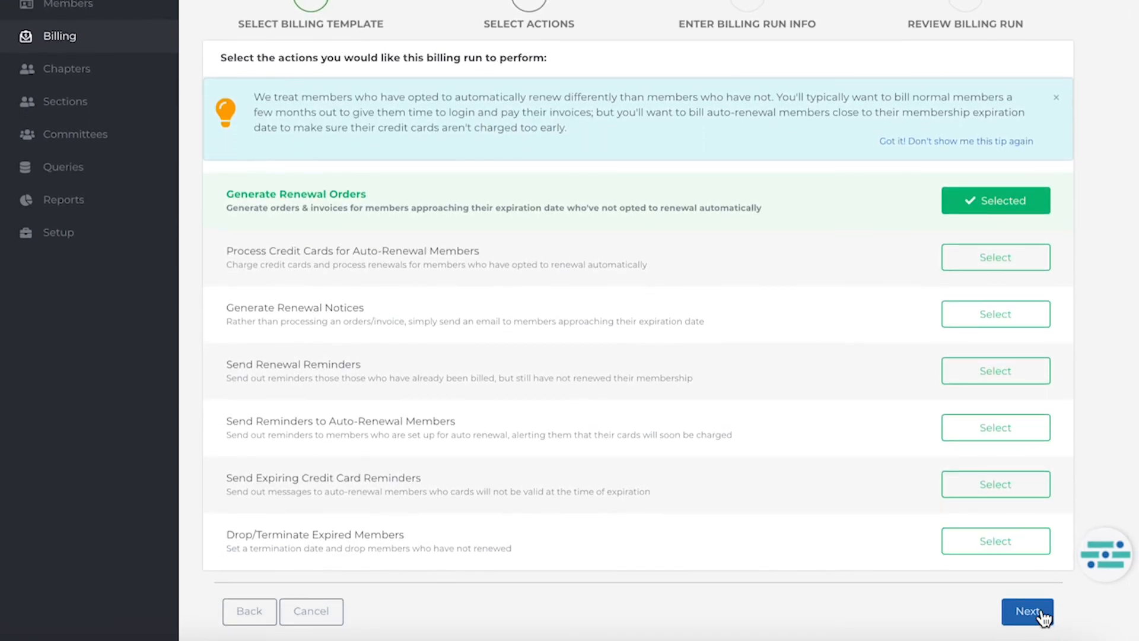
pyautogui.click(1043, 617)
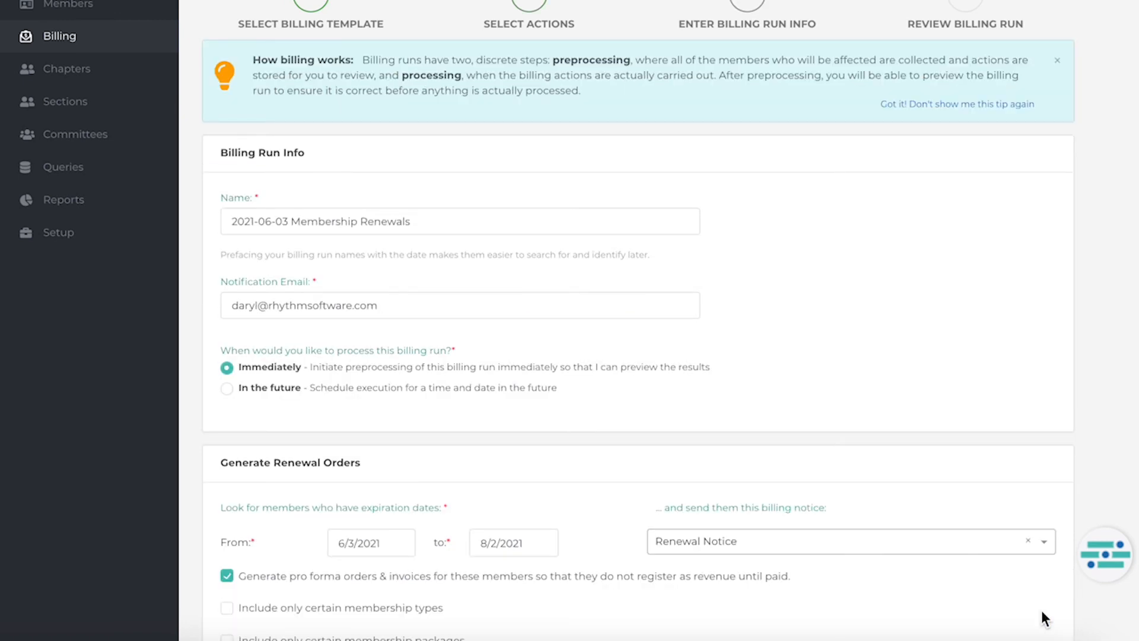
# - Keep the expiration date range 6/3/2021 to 8/2/2021 with immediate processing, and schedule the billing run
pyautogui.scroll(-2, 1042, 611)
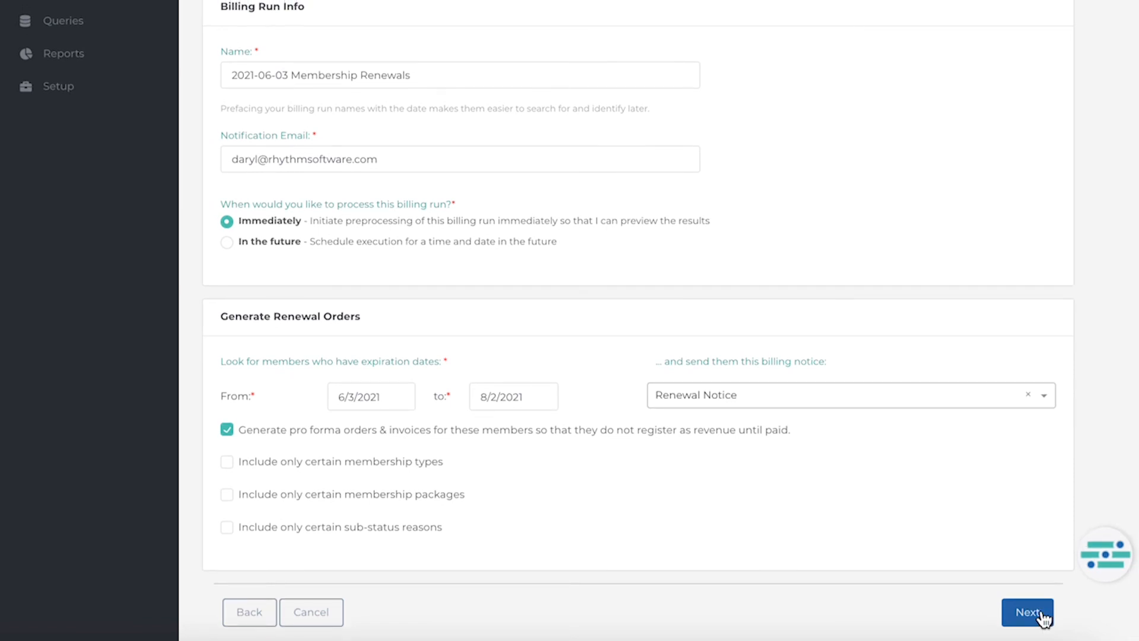
pyautogui.click(354, 400)
pyautogui.click(504, 397)
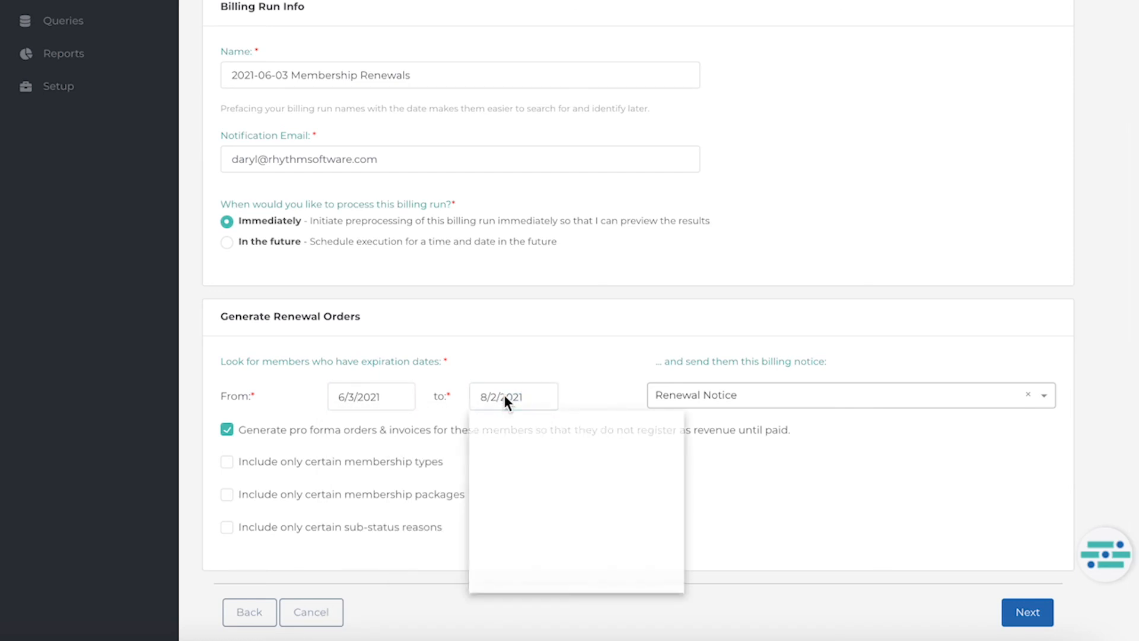
pyautogui.click(632, 365)
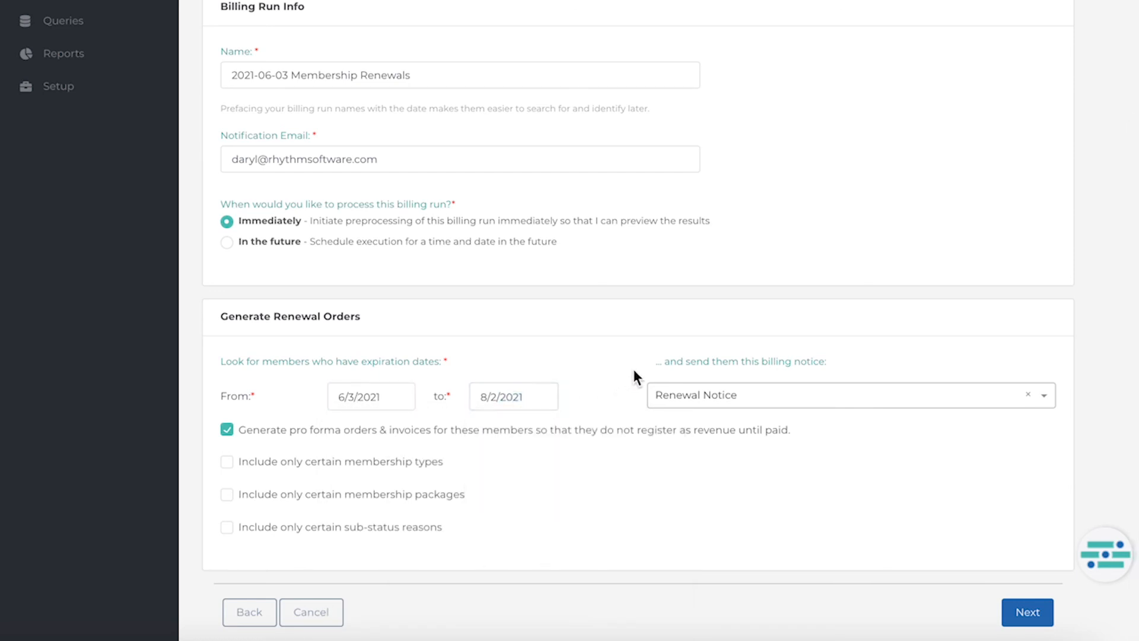
pyautogui.click(1028, 611)
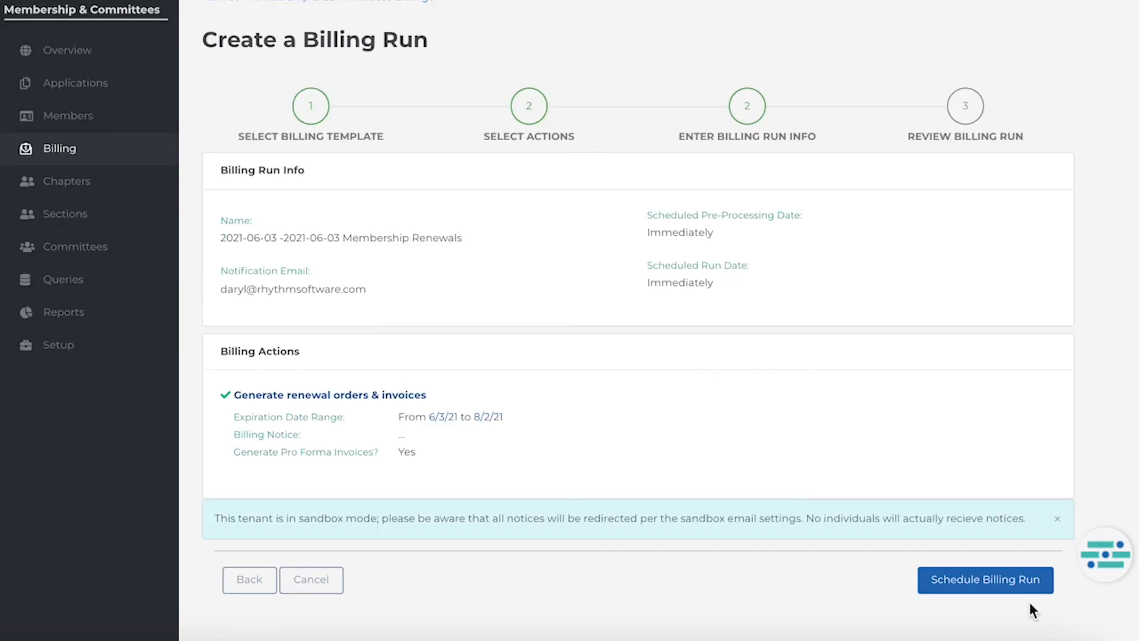
pyautogui.click(1004, 577)
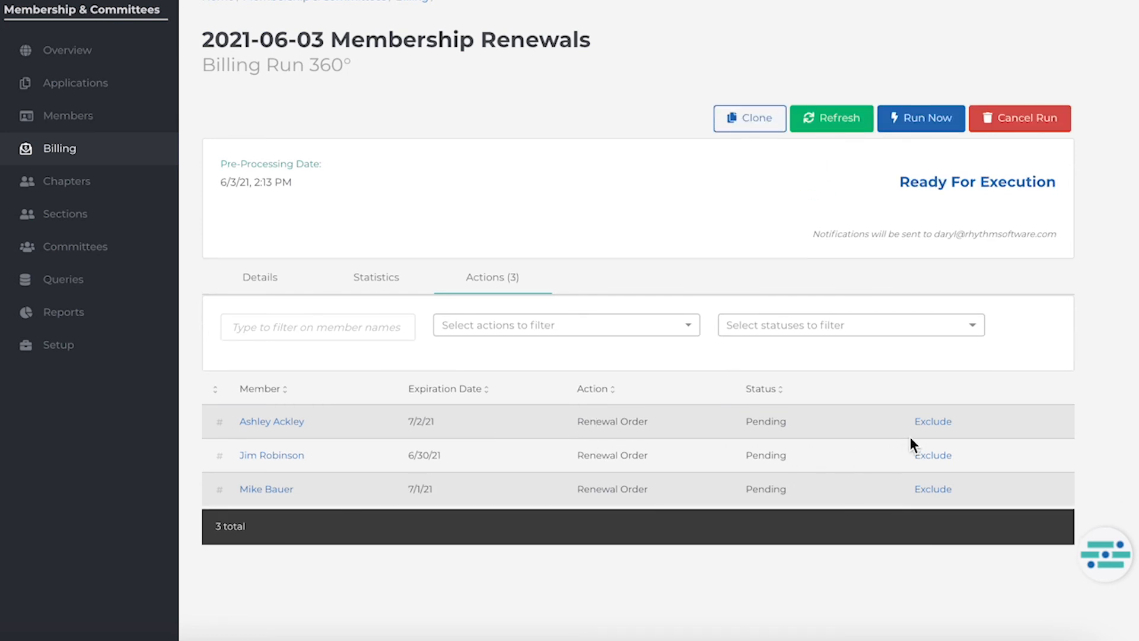
# - Exclude the members expiring 7/2/21 and 6/30/21 from the billing run, and review the run's statistics and details
pyautogui.click(942, 425)
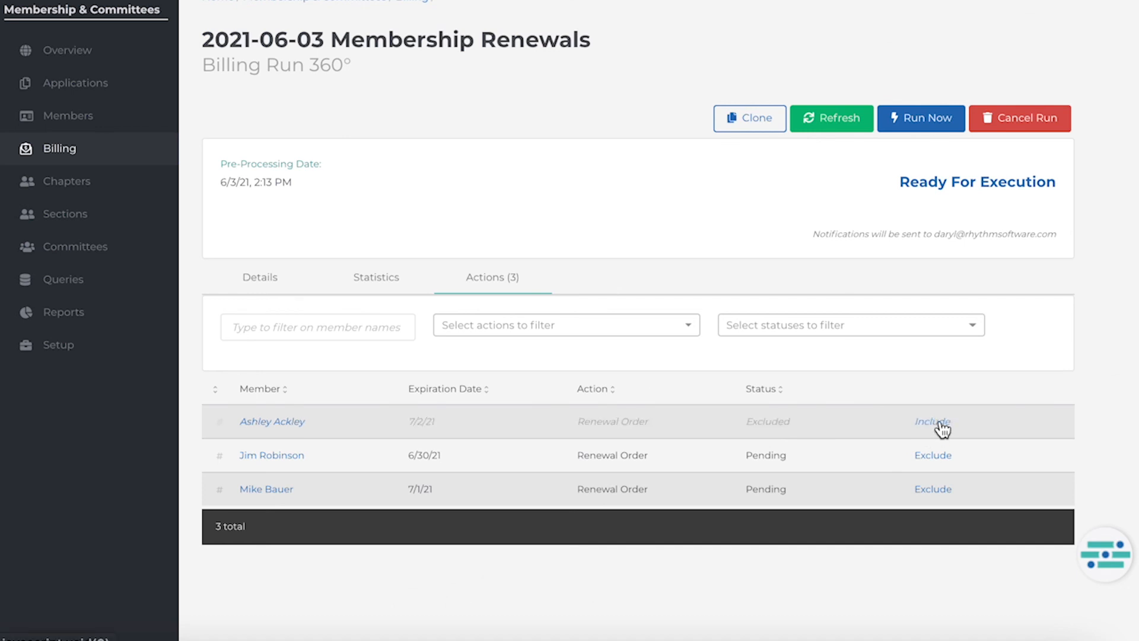
pyautogui.click(936, 457)
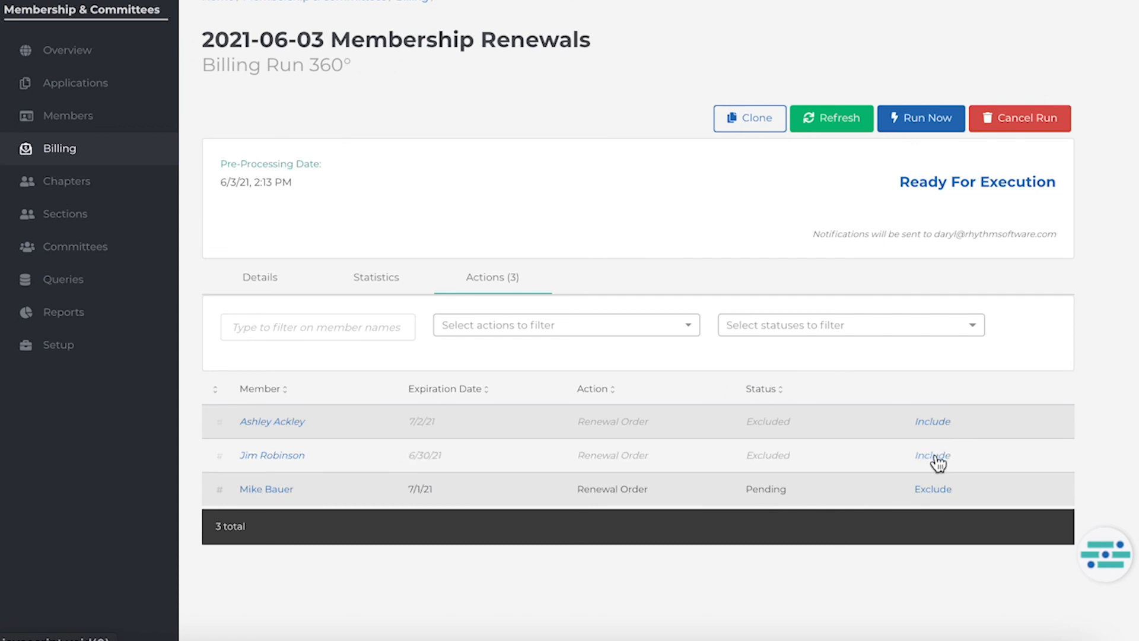
pyautogui.click(376, 286)
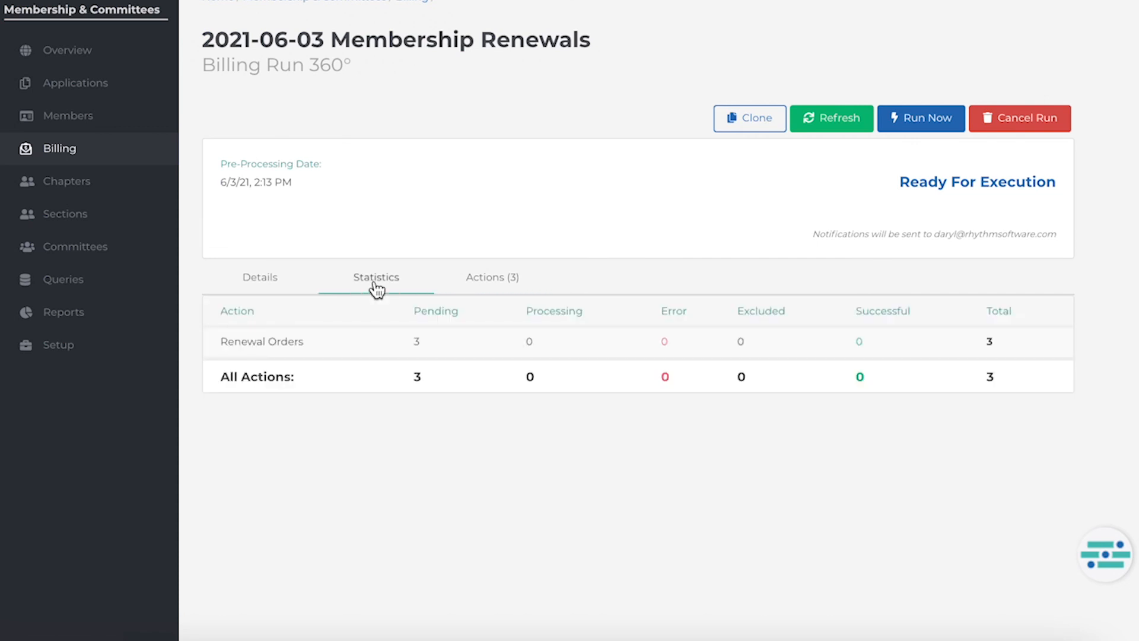
pyautogui.click(265, 287)
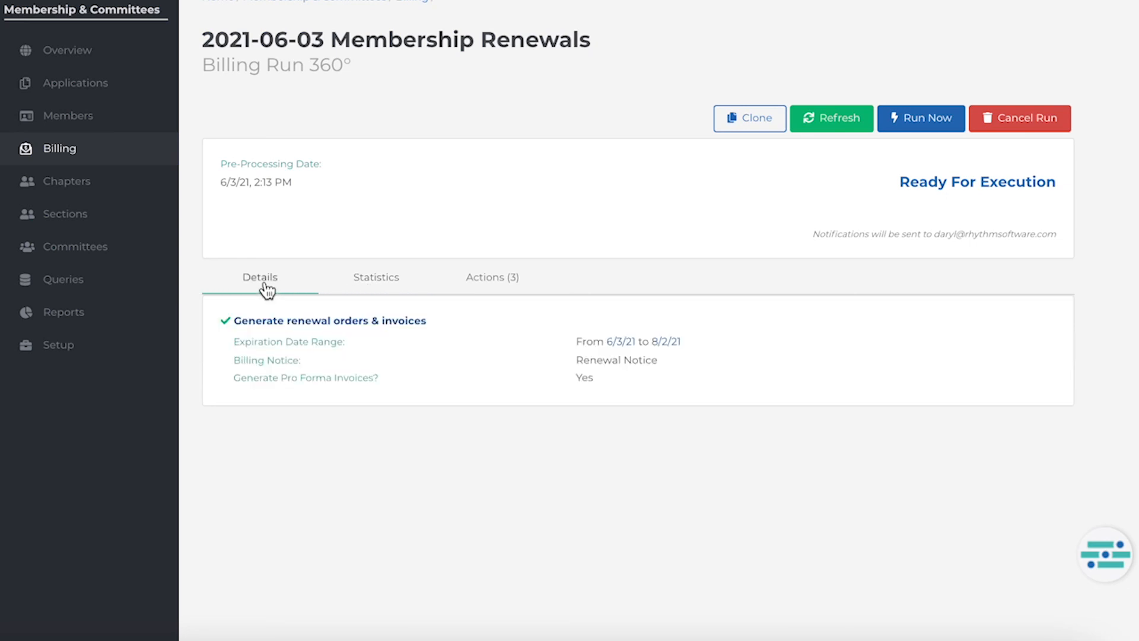